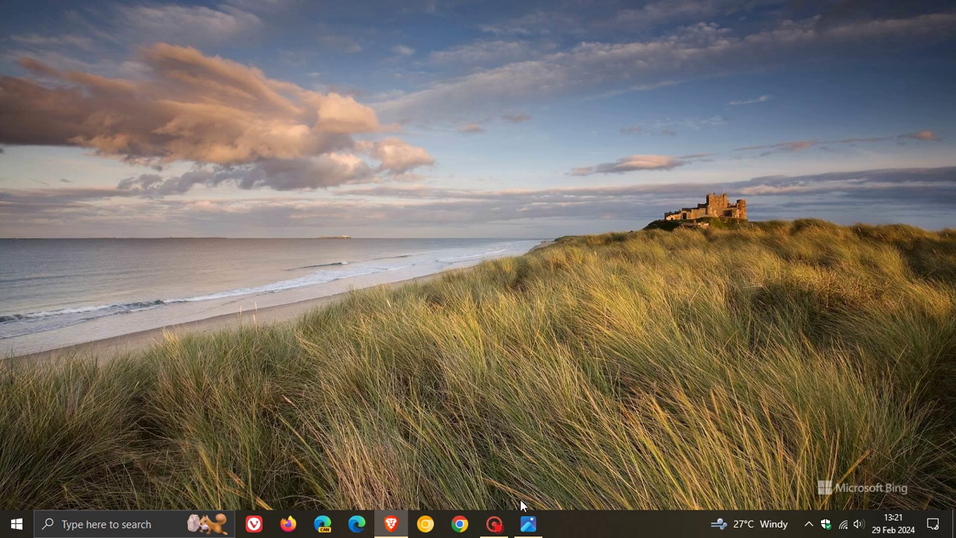
click(528, 523)
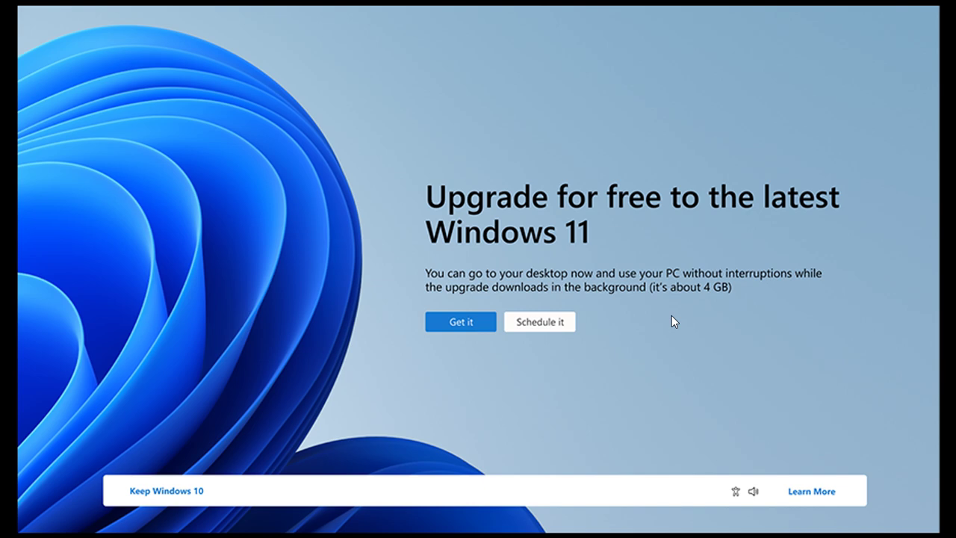
click(878, 9)
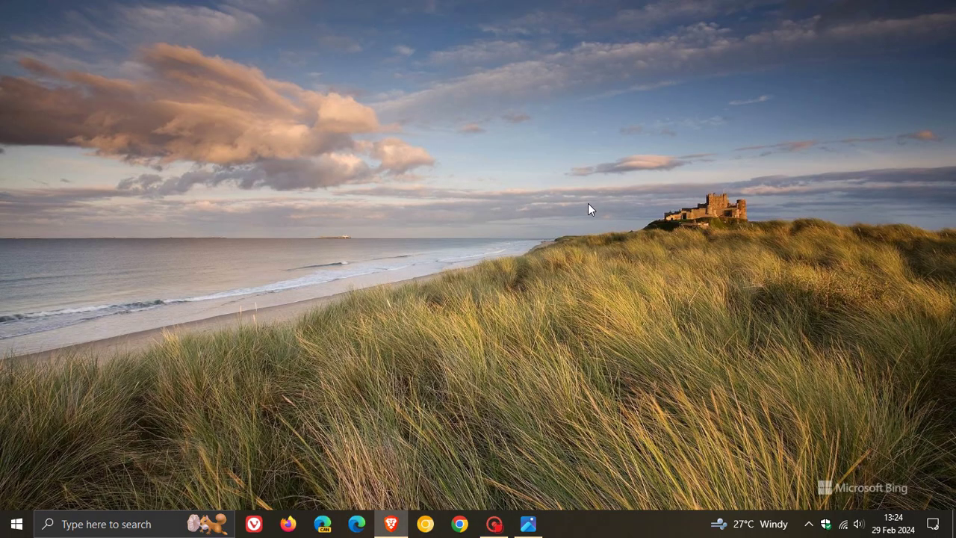